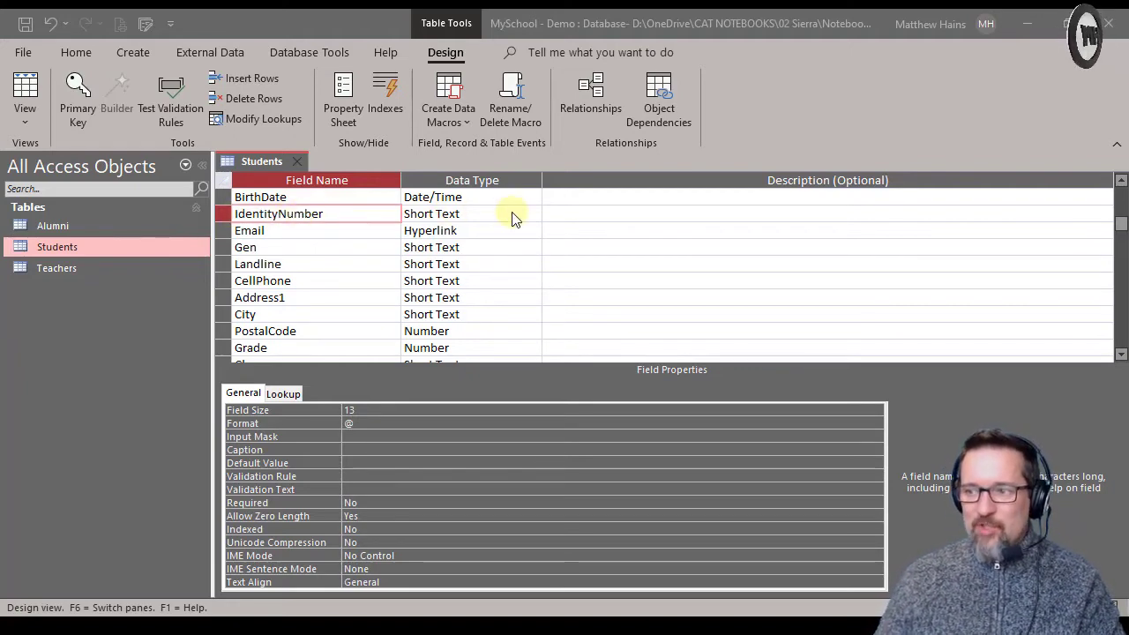
# Clear the format of the IdentityNumber field in the Students table and make the field required.
pyautogui.click(368, 409)
pyautogui.click(368, 423)
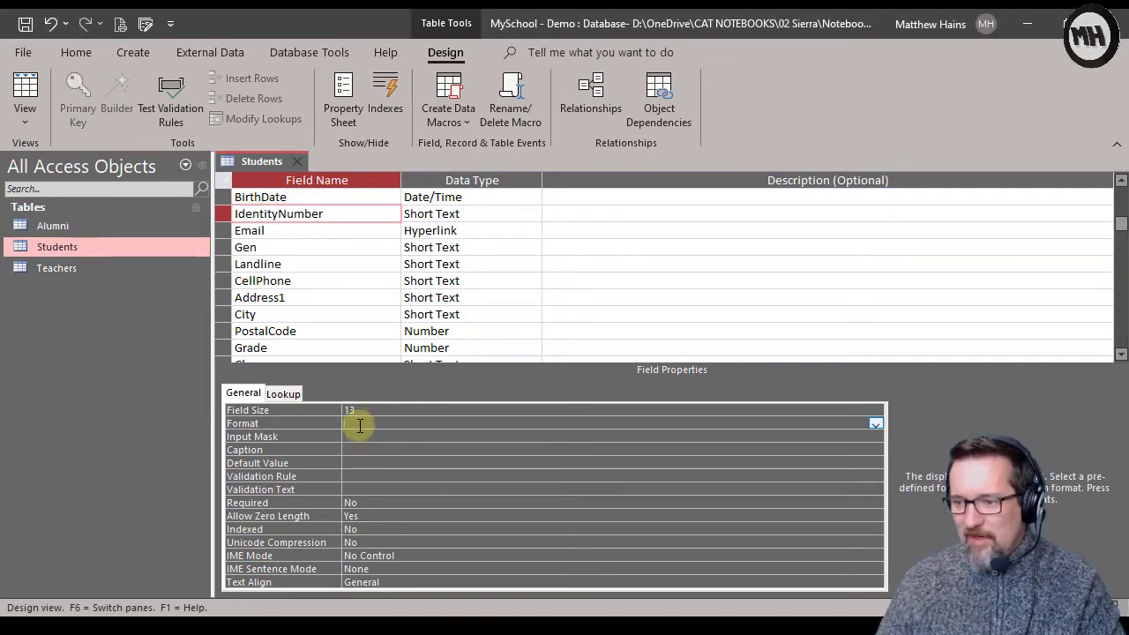
pyautogui.click(362, 435)
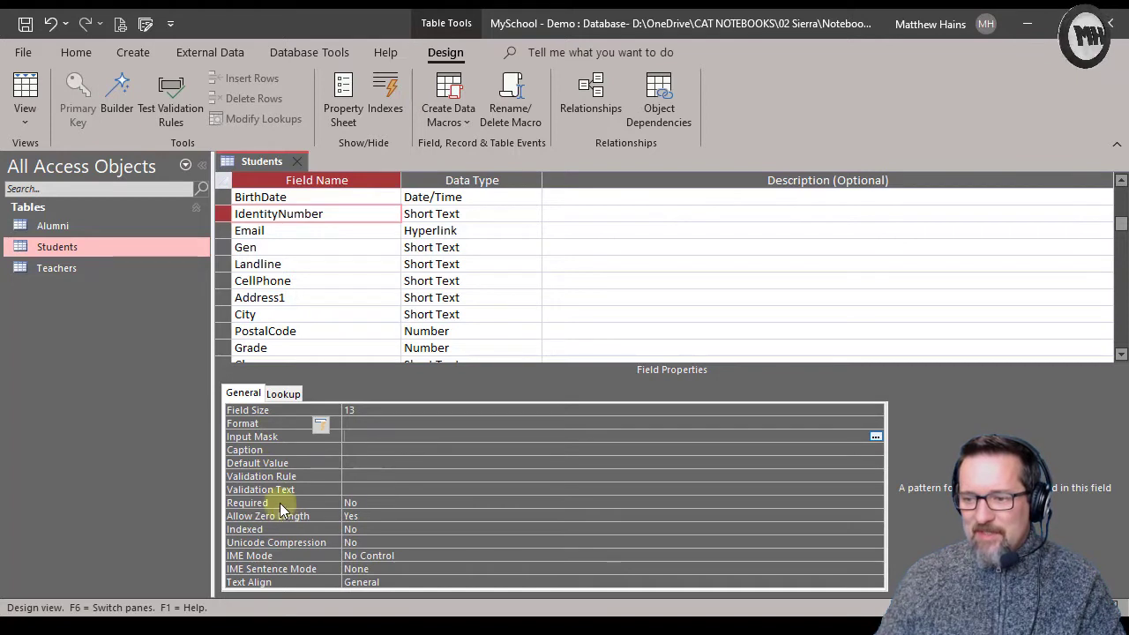
pyautogui.click(379, 502)
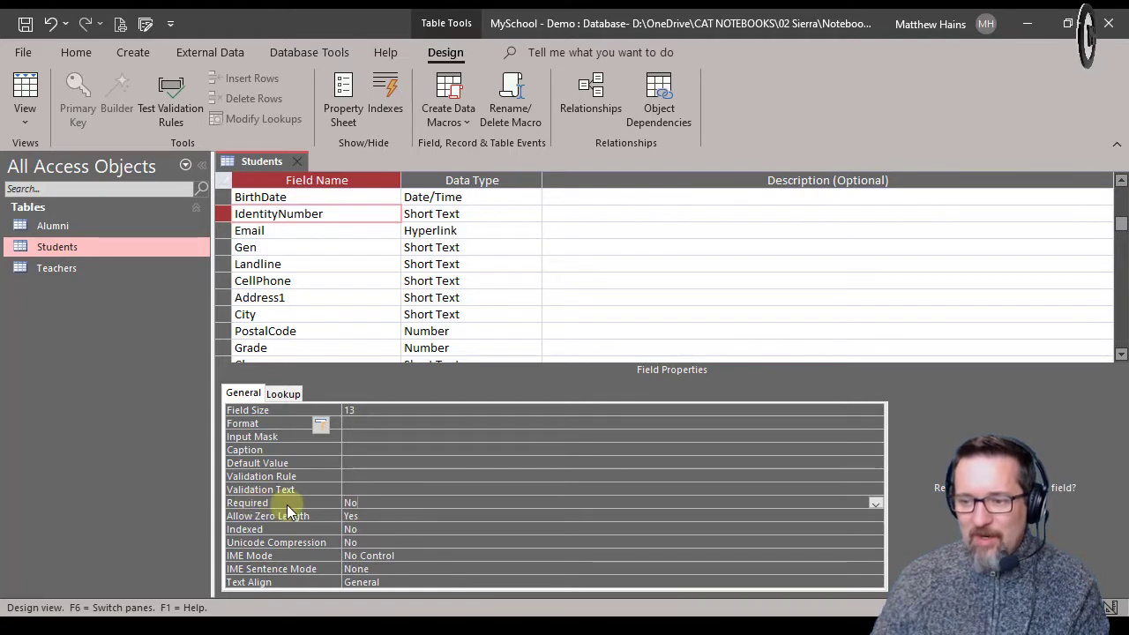
pyautogui.doubleClick(371, 499)
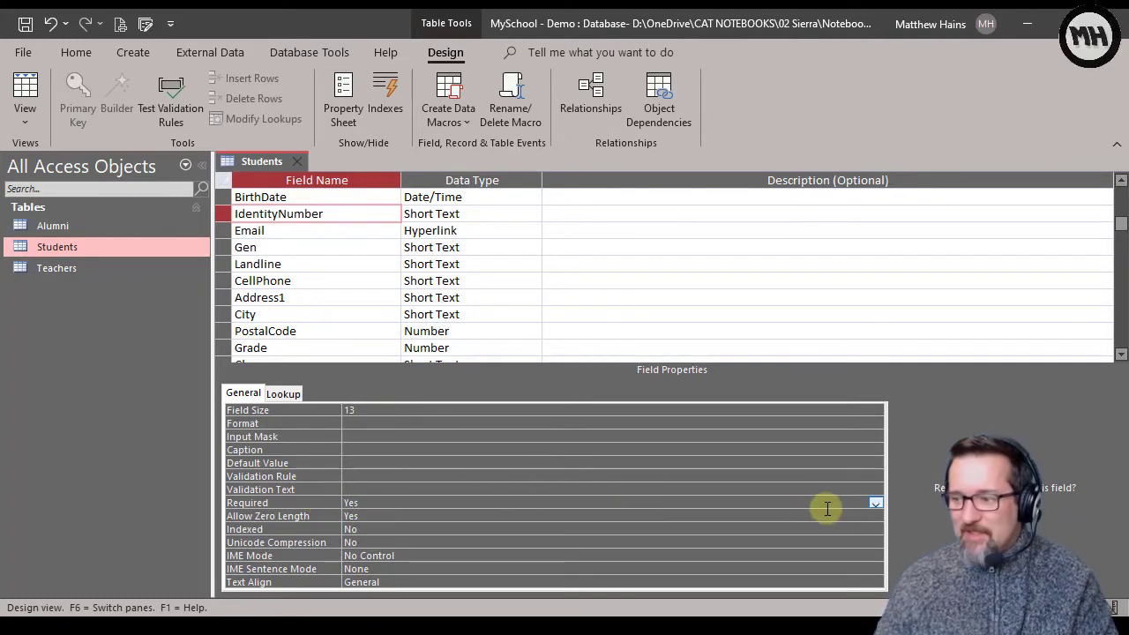
pyautogui.click(875, 504)
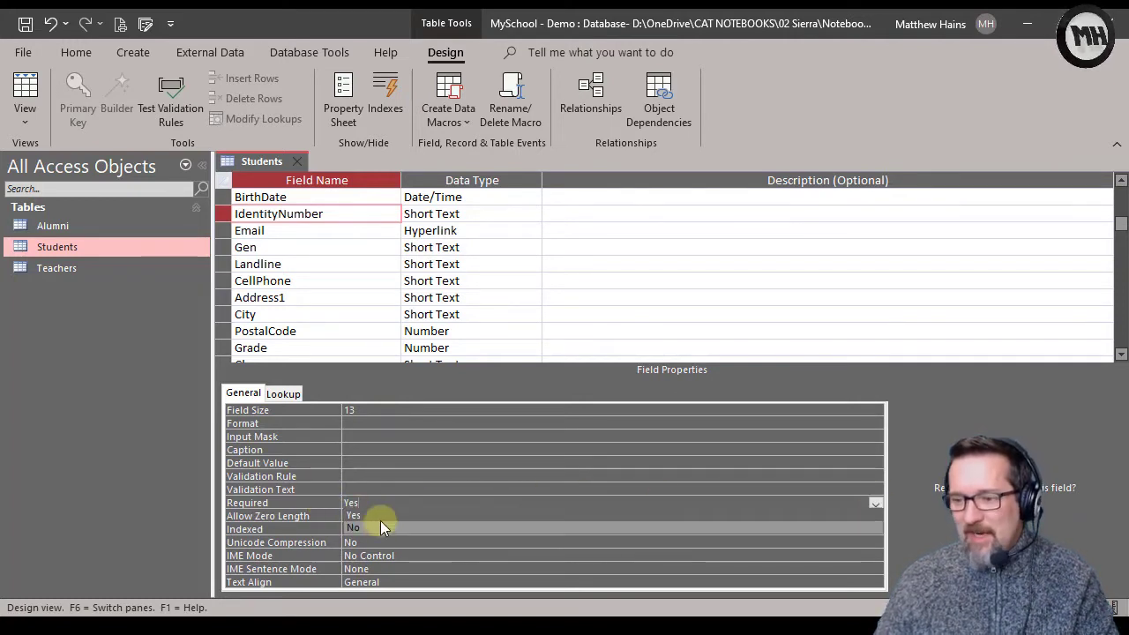
pyautogui.press('Escape')
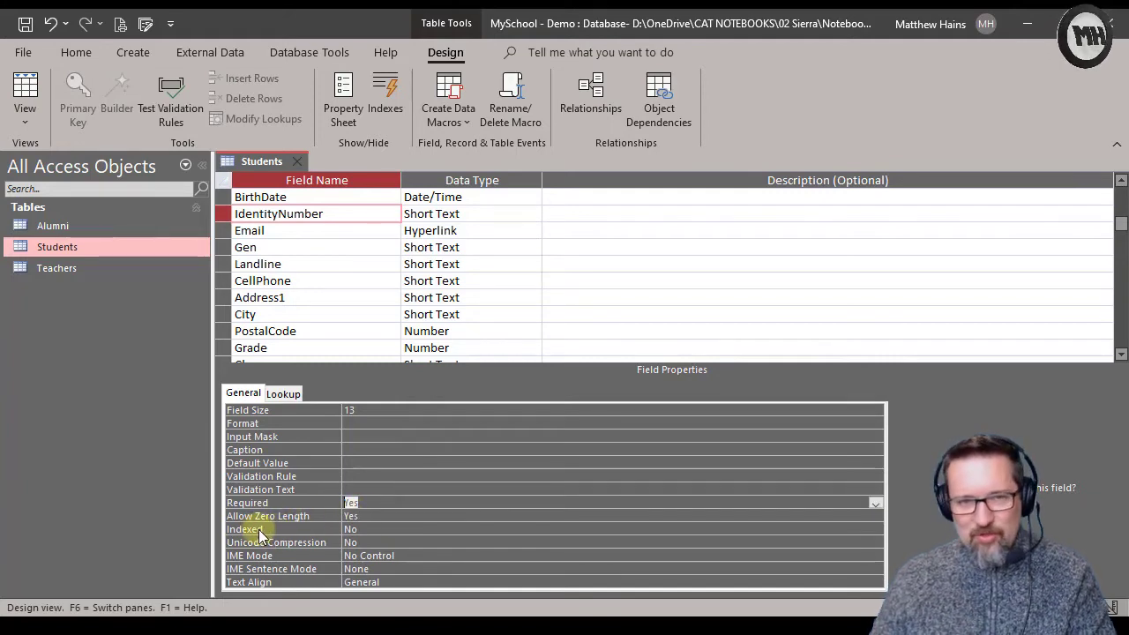
# Index the IdentityNumber field with the option Yes (No Duplicates).
pyautogui.click(387, 532)
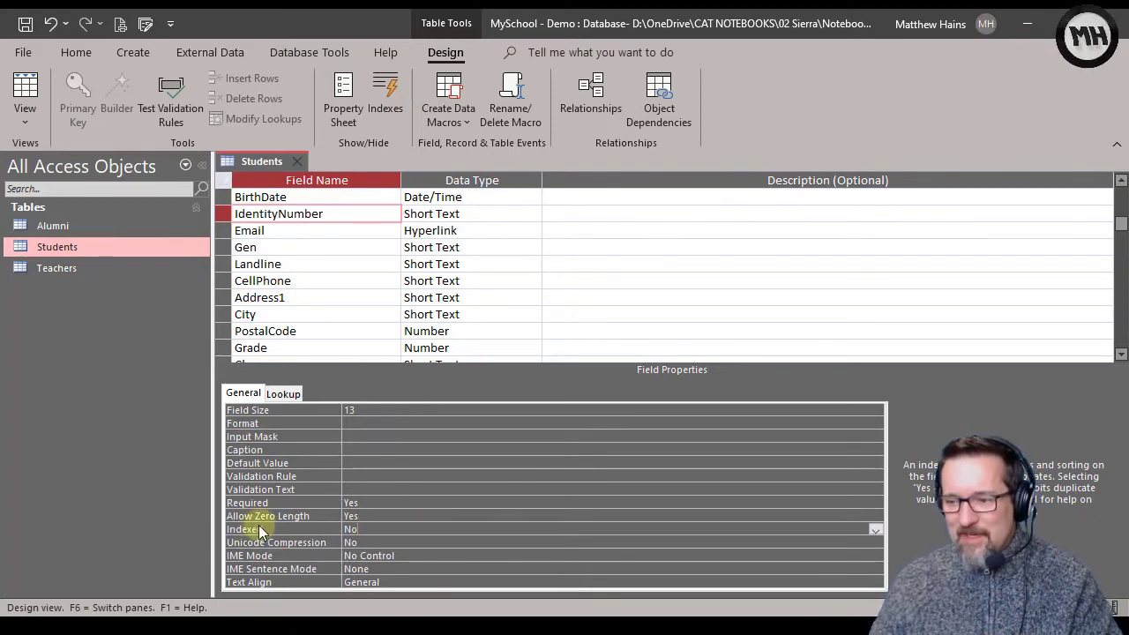
pyautogui.click(876, 530)
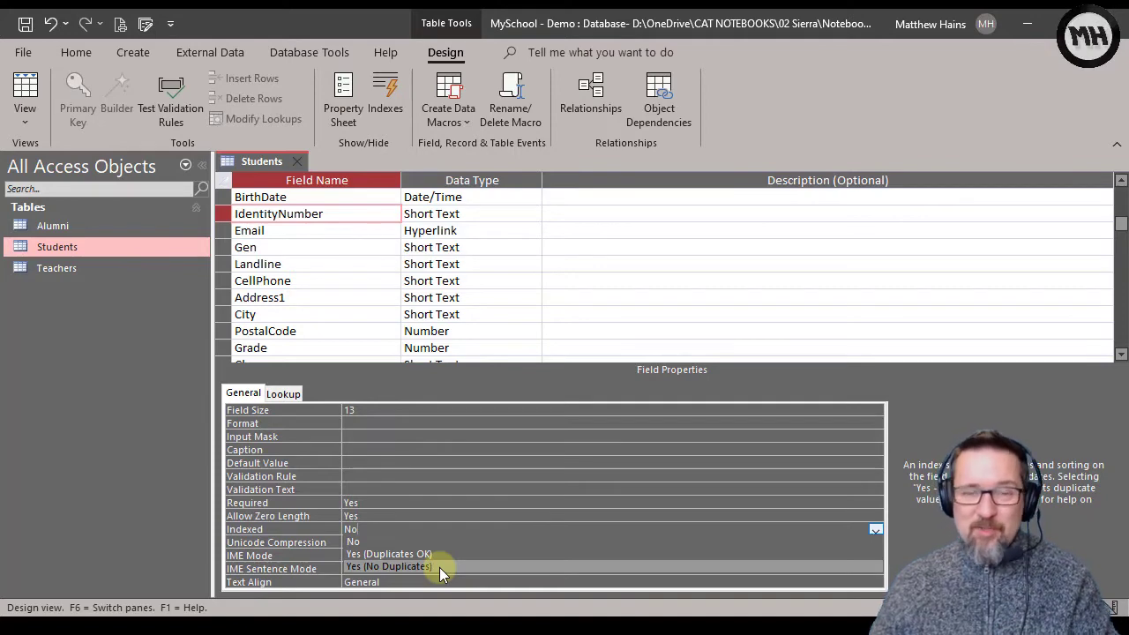
pyautogui.click(381, 566)
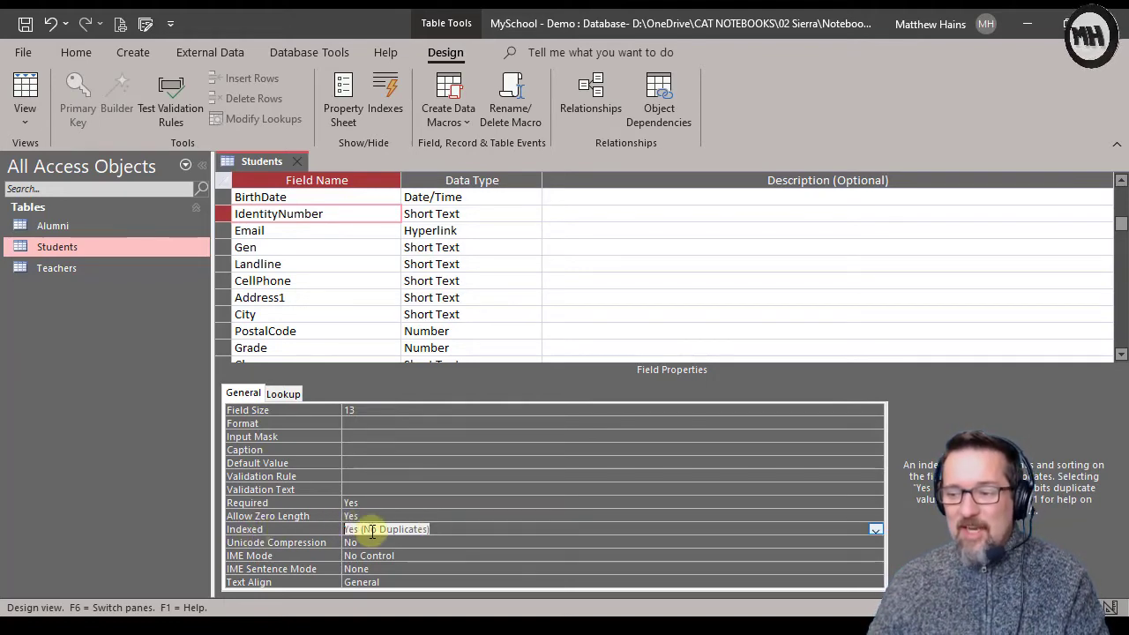
# Give the Grade field the validation rule Between 8 And 12 and the validation text "Please enter a number between 8 and 12".
pyautogui.click(264, 347)
pyautogui.scroll(-2, 320, 305)
pyautogui.click(299, 265)
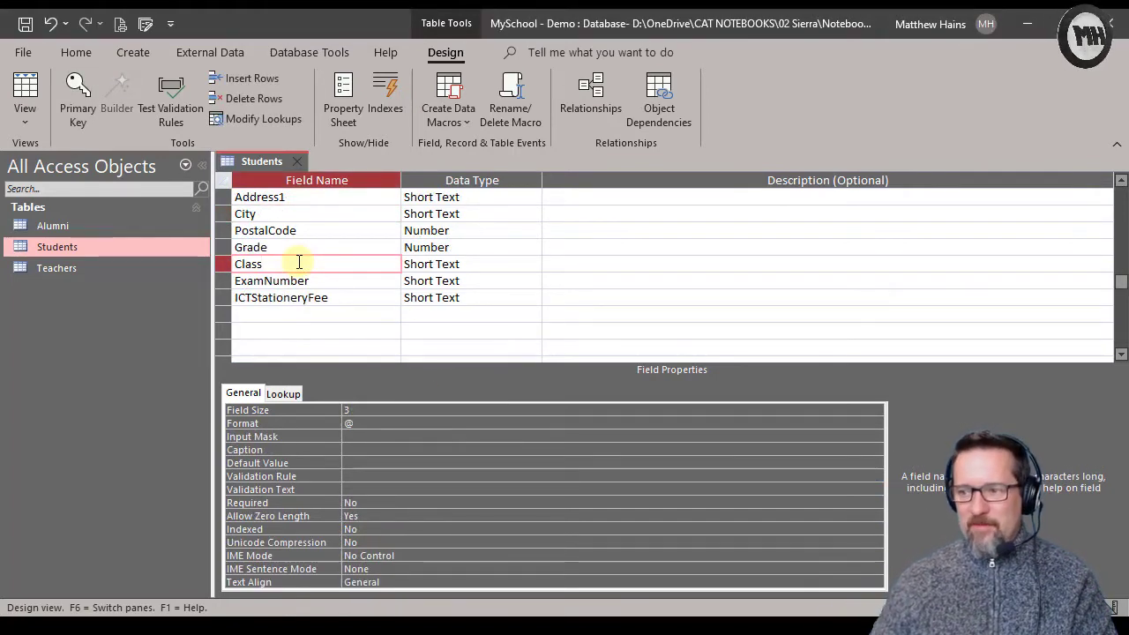
pyautogui.click(283, 247)
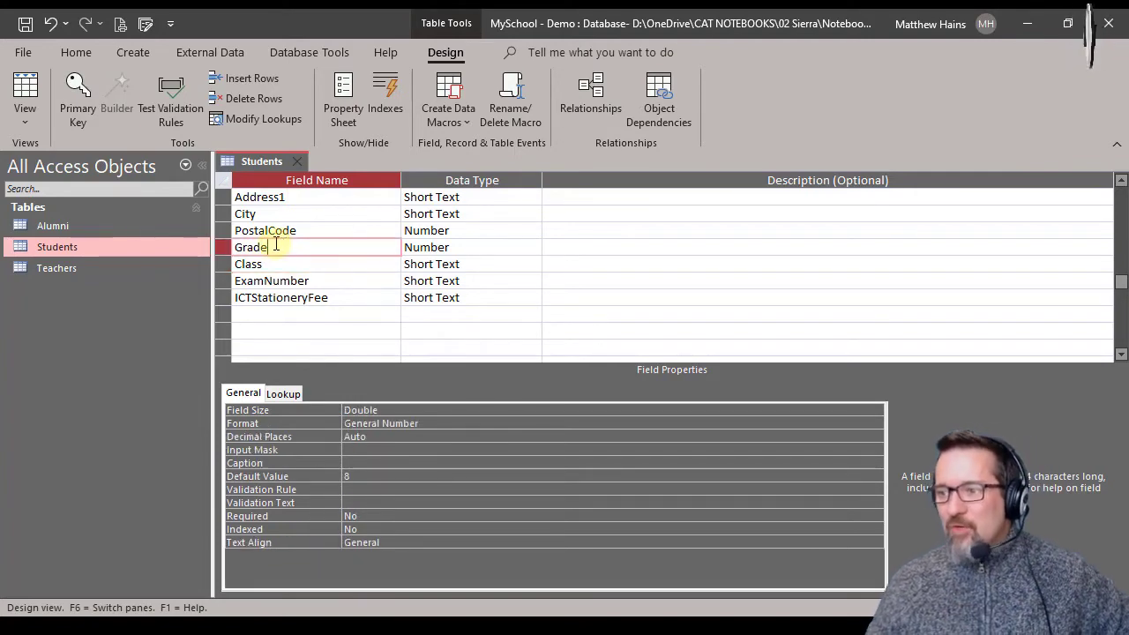
pyautogui.click(358, 488)
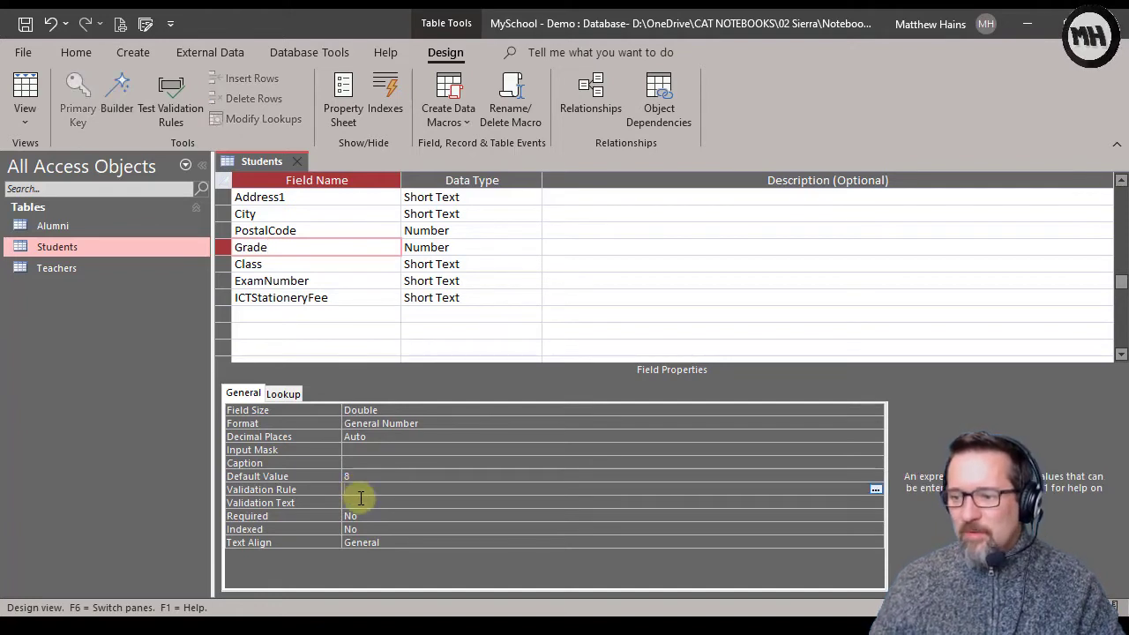
pyautogui.click(361, 502)
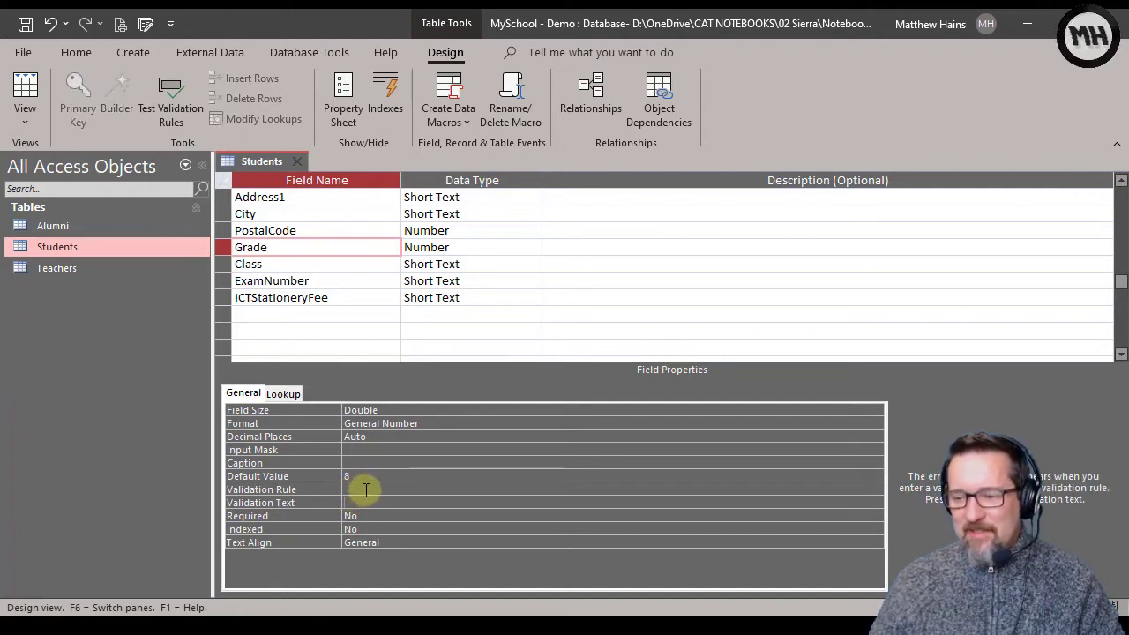
pyautogui.click(362, 490)
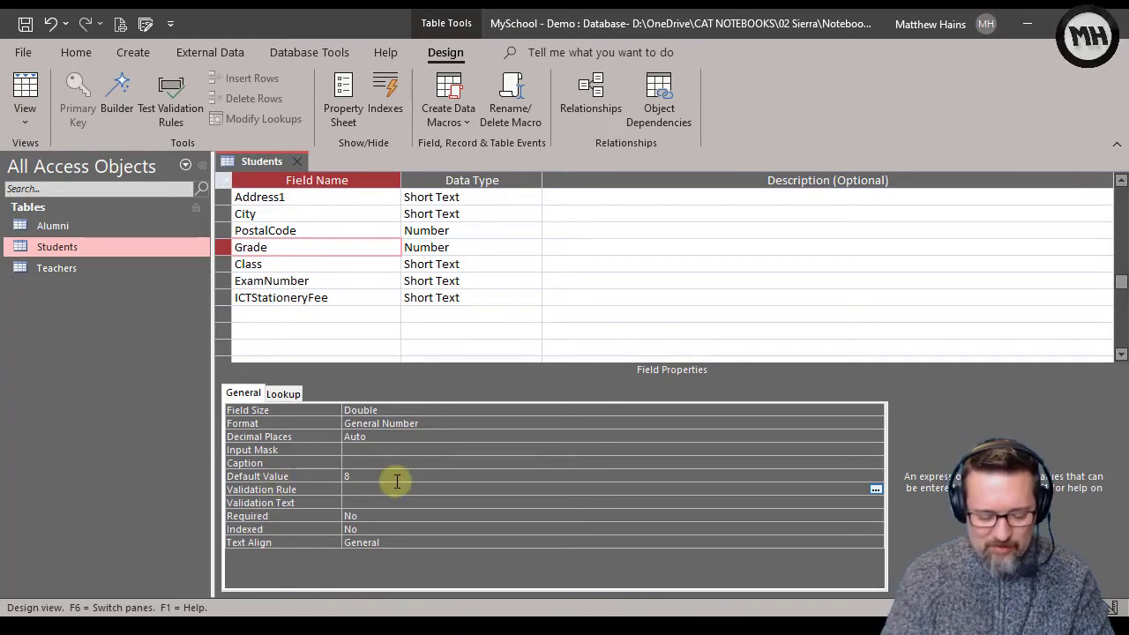
pyautogui.write('BETWEEN 8 AND 12')
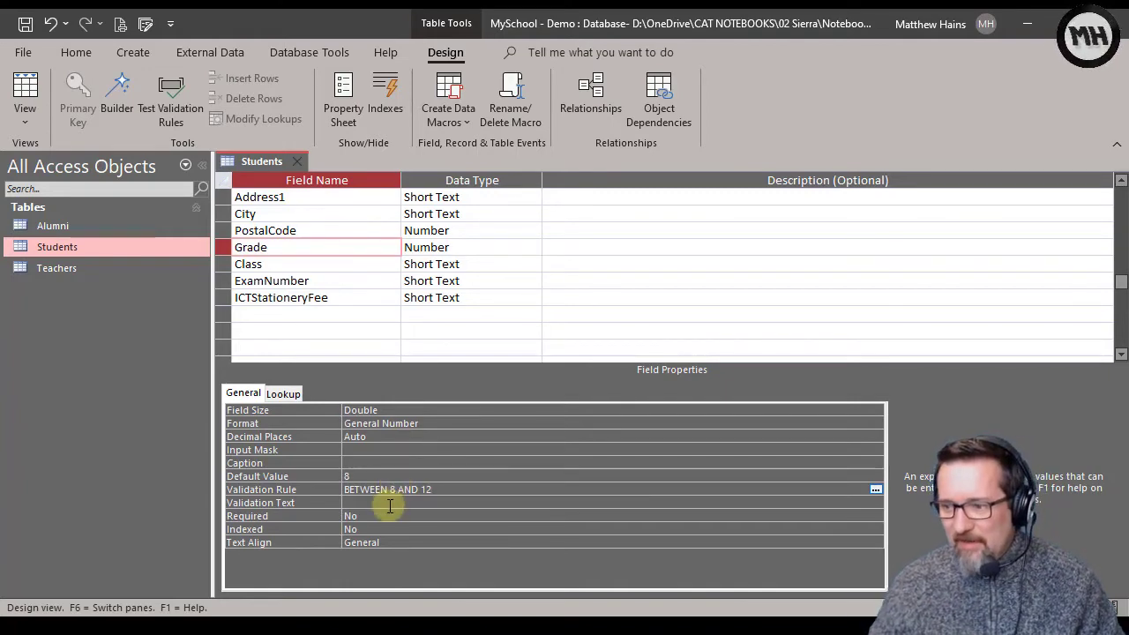
pyautogui.click(386, 502)
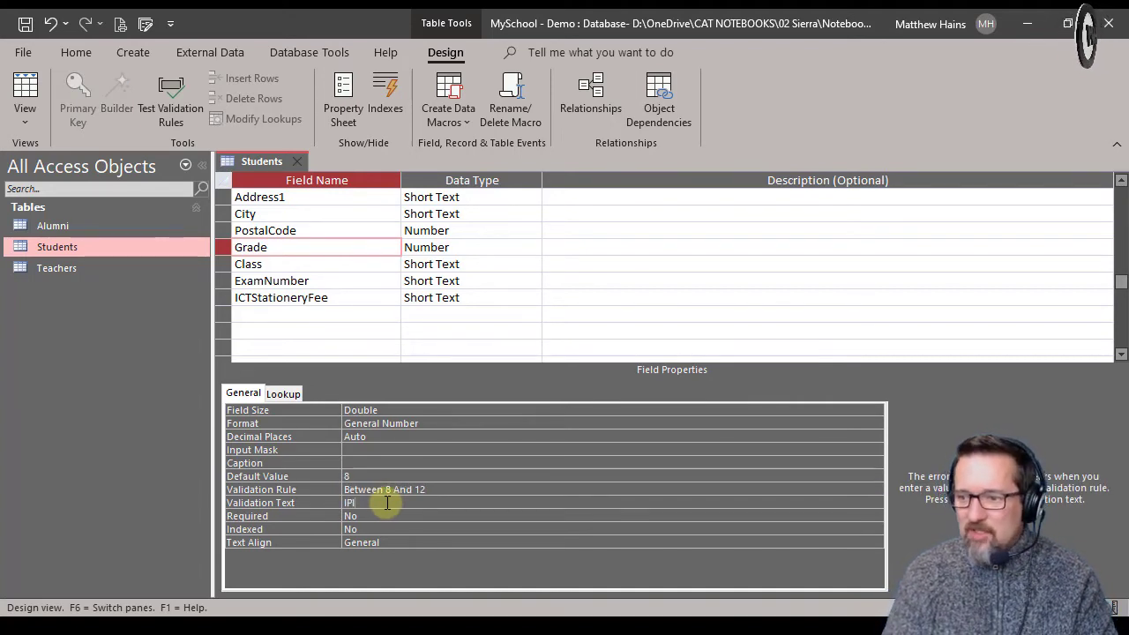
pyautogui.press('BackSpace')
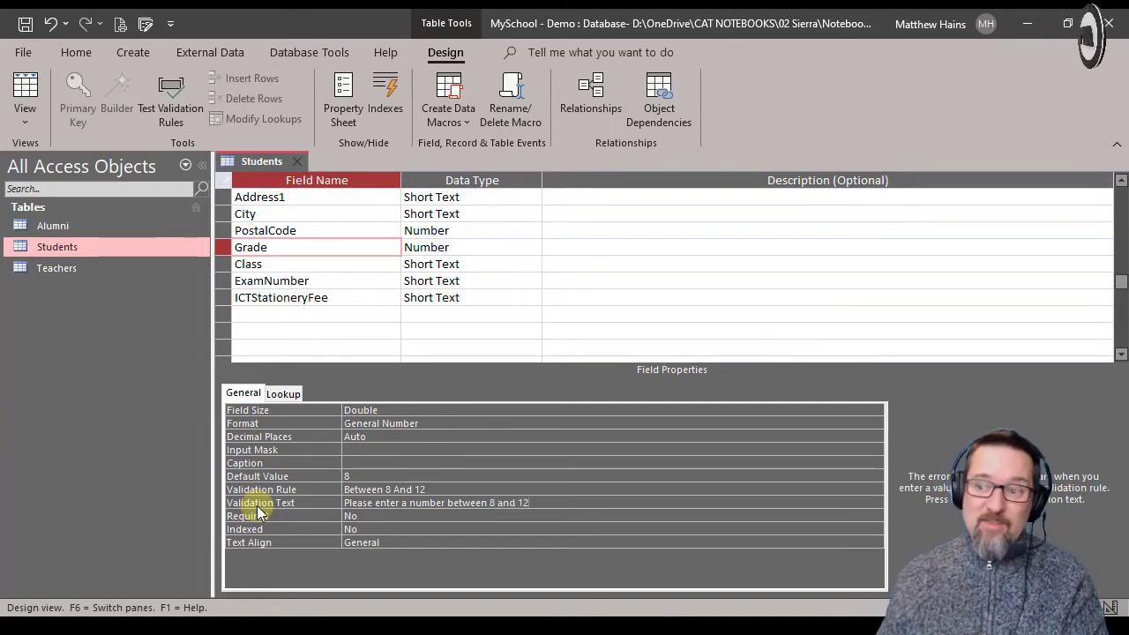
# Save the Students table and show the Grade column of its new-record row in Datasheet view.
pyautogui.click(24, 92)
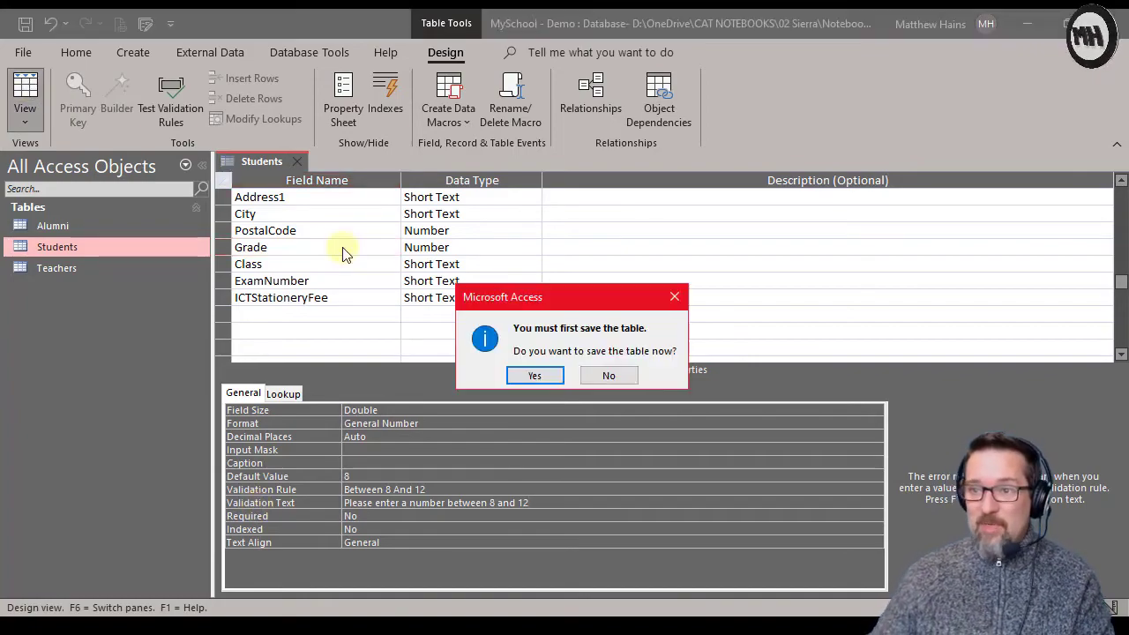
pyautogui.click(556, 379)
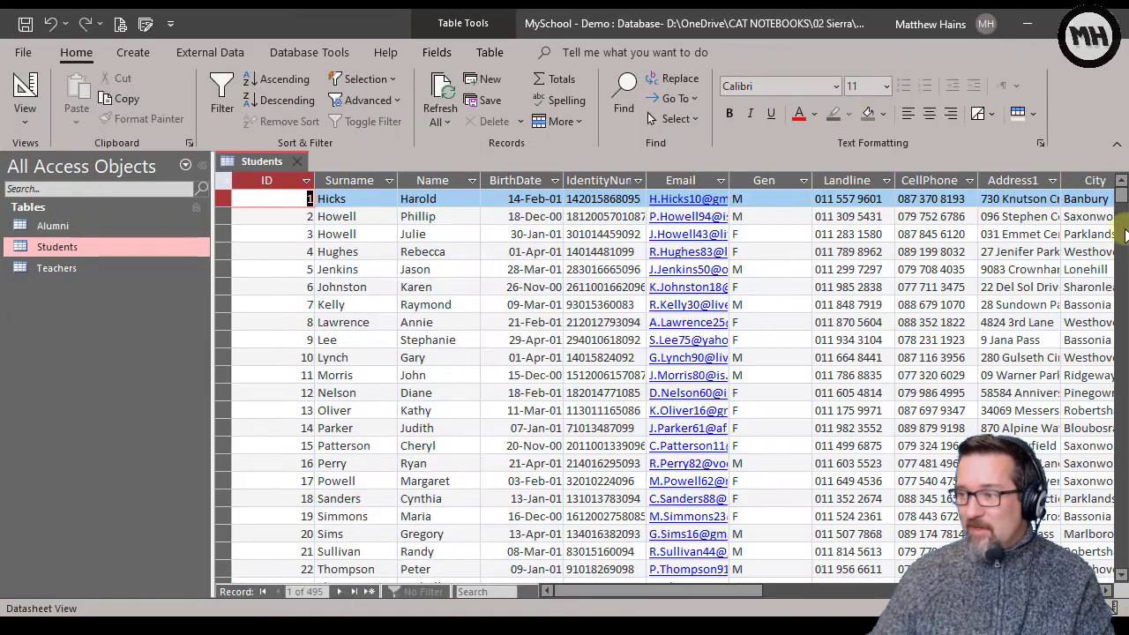
pyautogui.moveTo(1122, 198); pyautogui.dragTo(1121, 547)
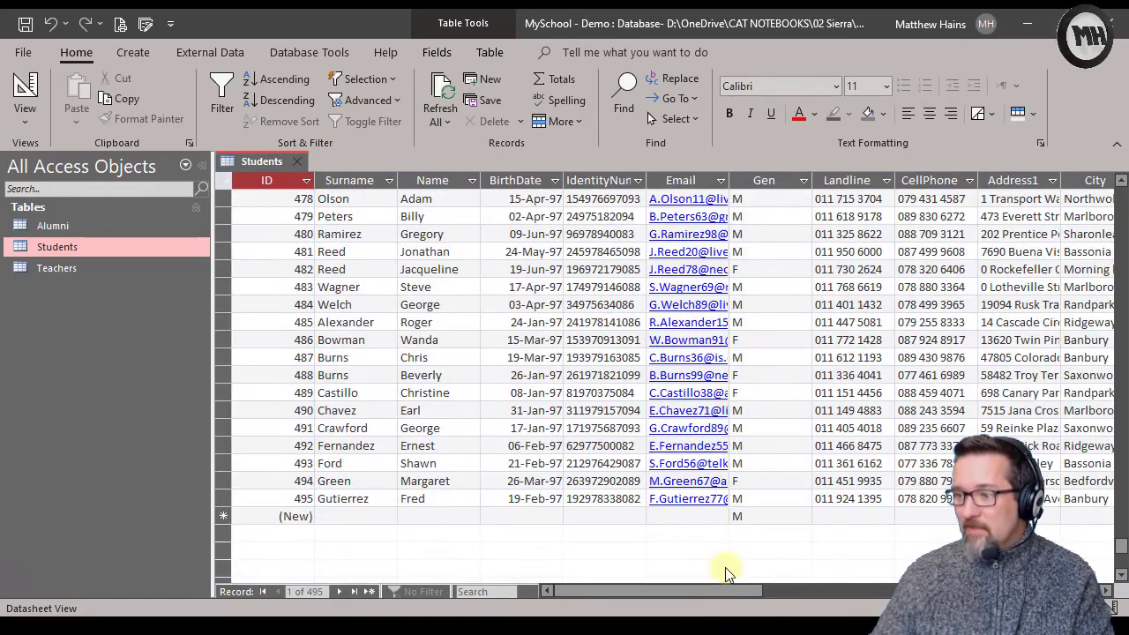
pyautogui.moveTo(680, 587); pyautogui.dragTo(842, 592)
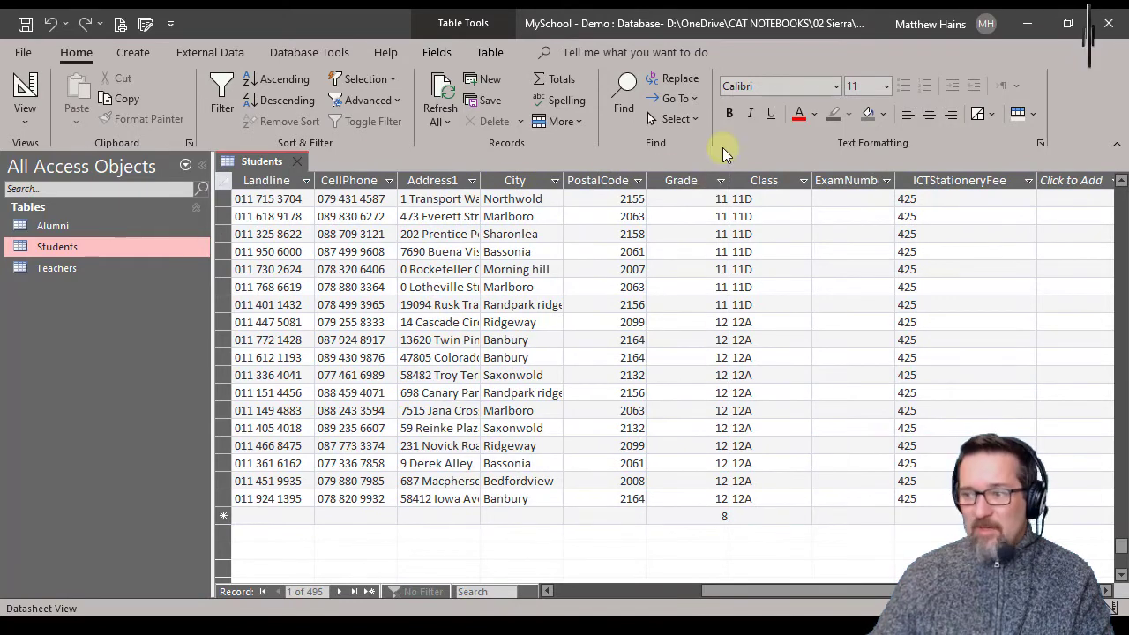
# Test the Grade validation rule in the new record with the allowed values 9 and 11.
pyautogui.click(716, 516)
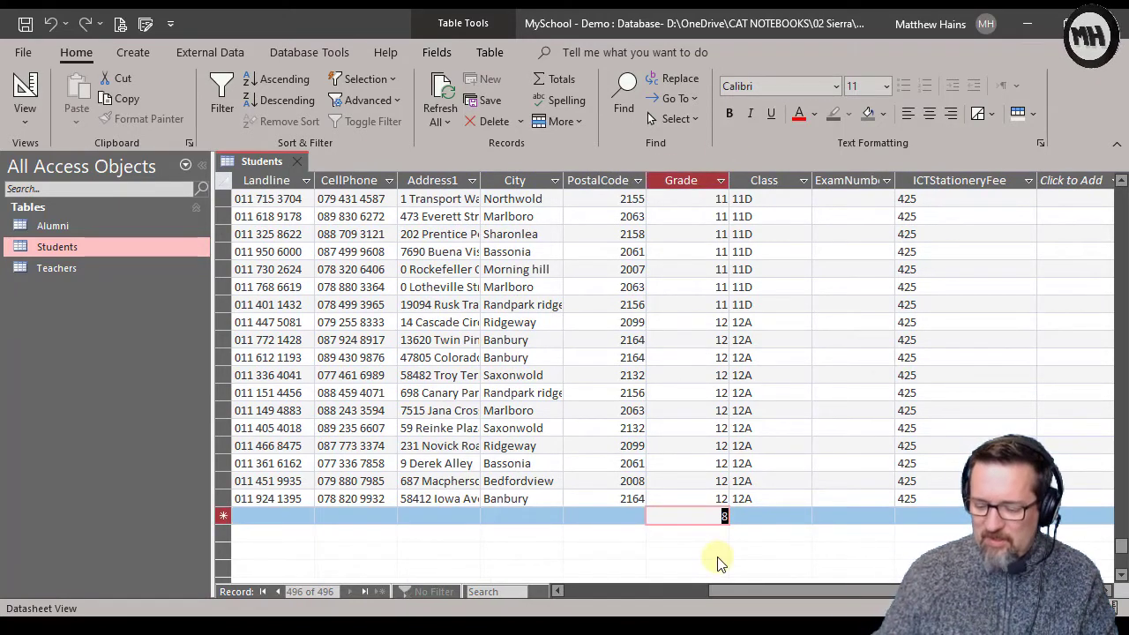
pyautogui.write('9')
pyautogui.click(758, 511)
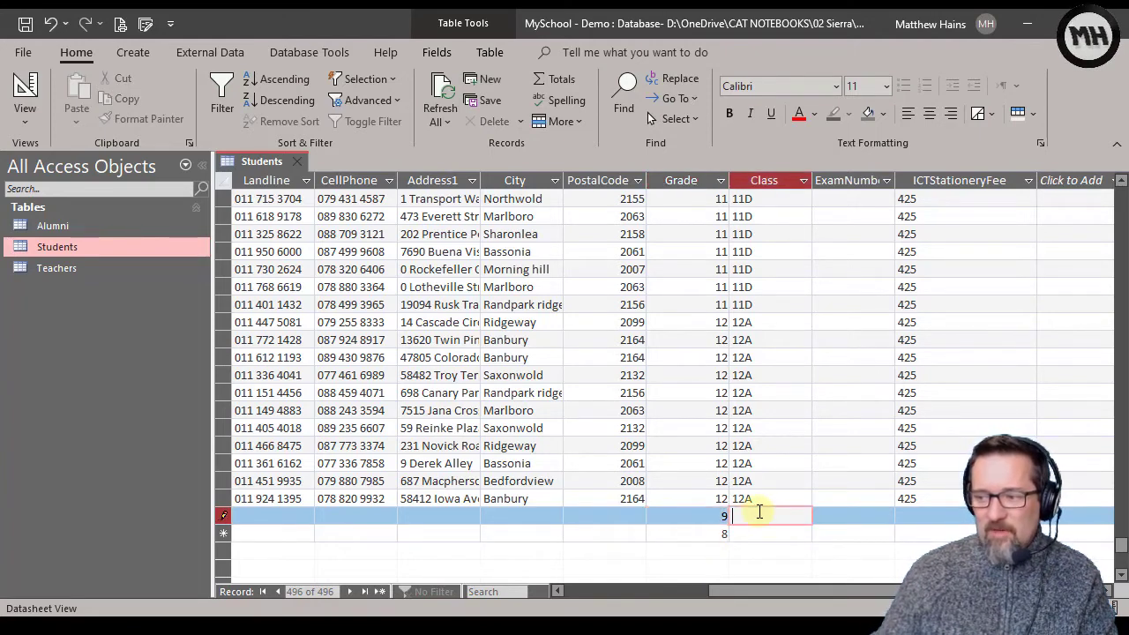
pyautogui.doubleClick(724, 516)
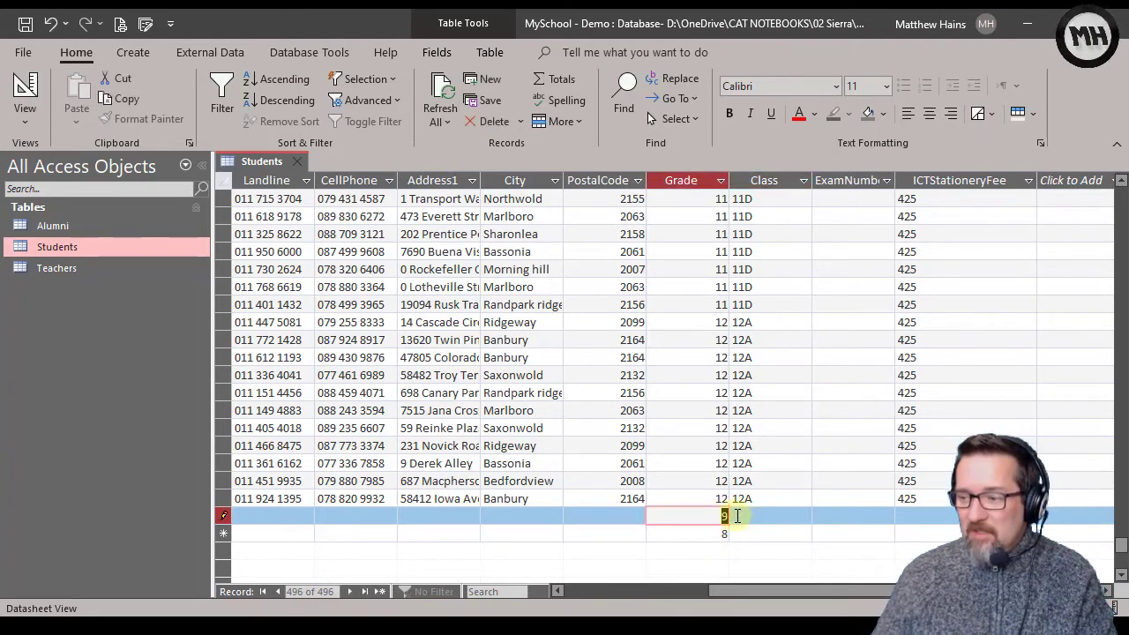
pyautogui.write('11')
pyautogui.click(778, 516)
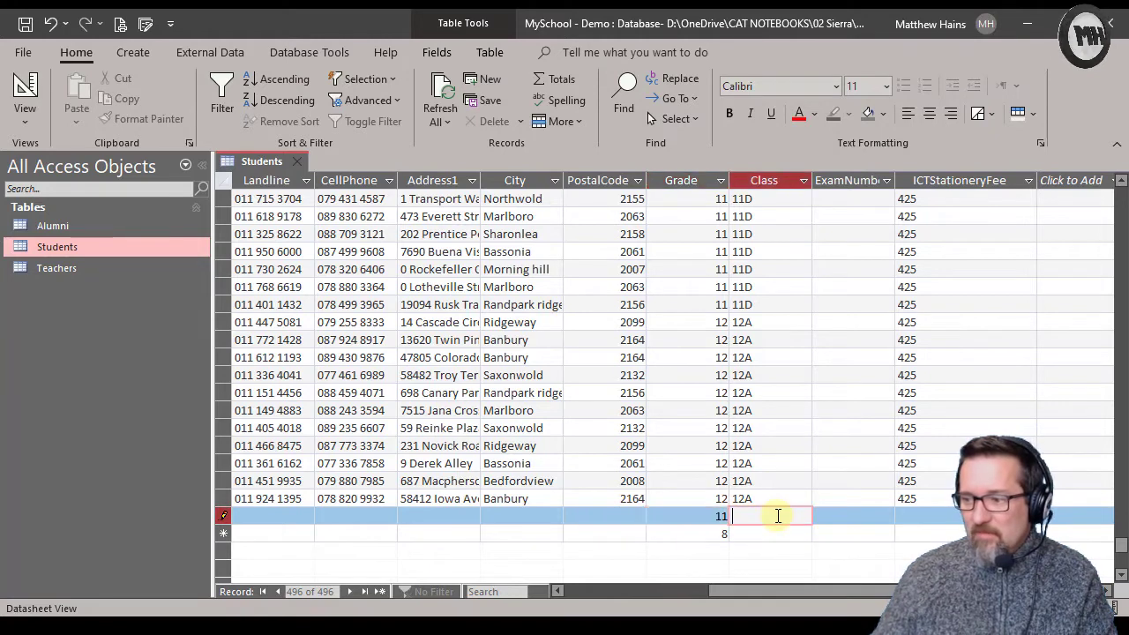
# Try the out-of-range value 7 as the new record's Grade and dismiss the validation message.
pyautogui.doubleClick(718, 516)
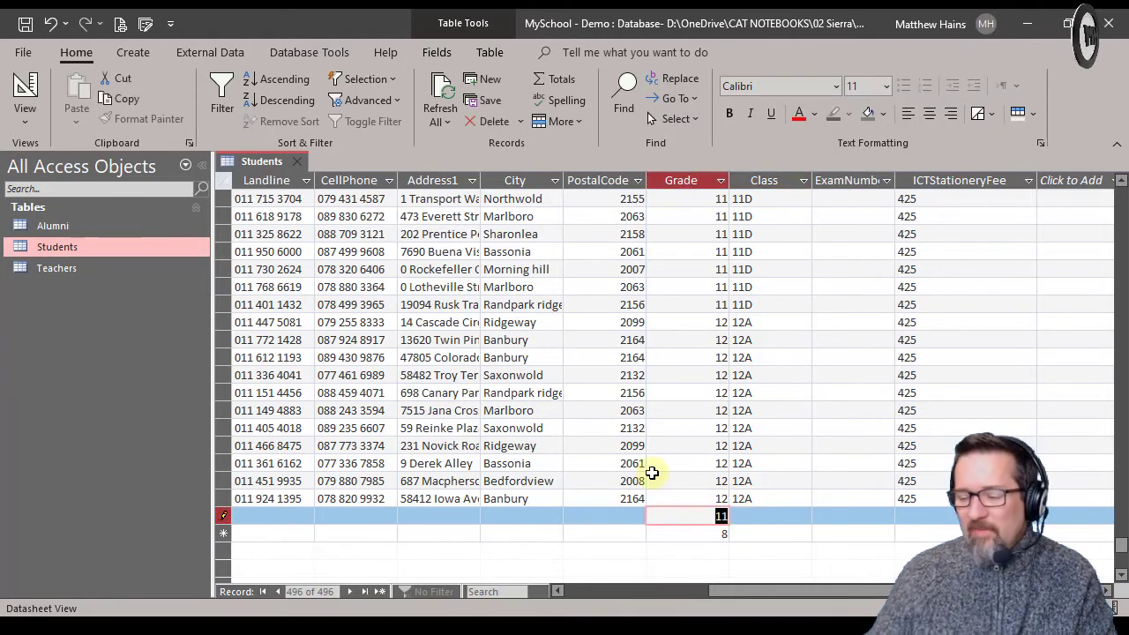
pyautogui.write('7')
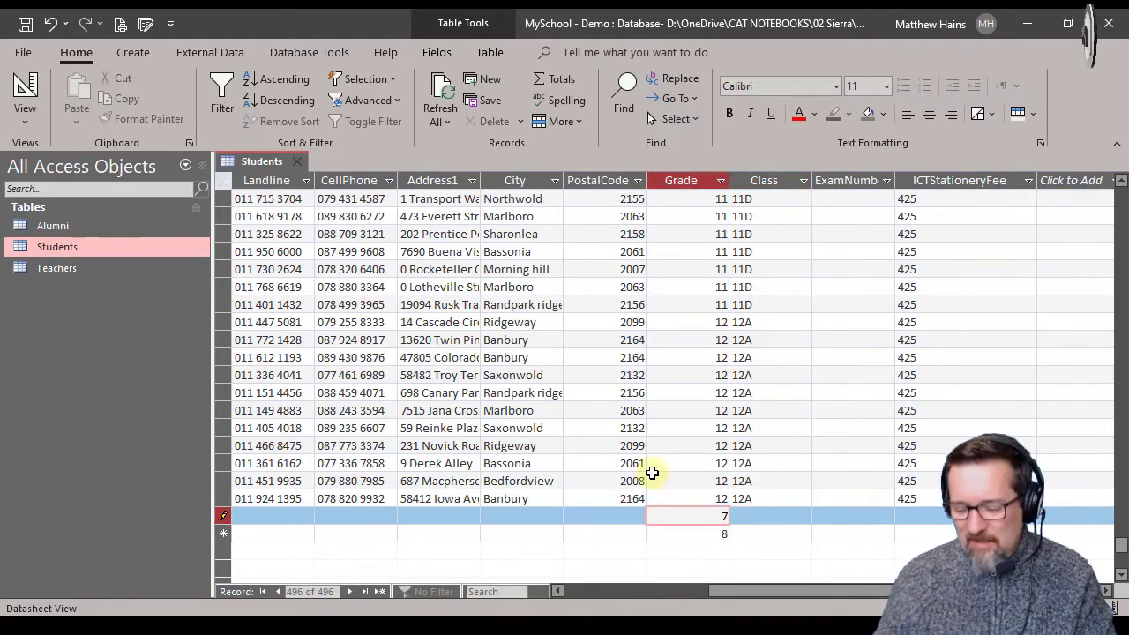
pyautogui.click(791, 514)
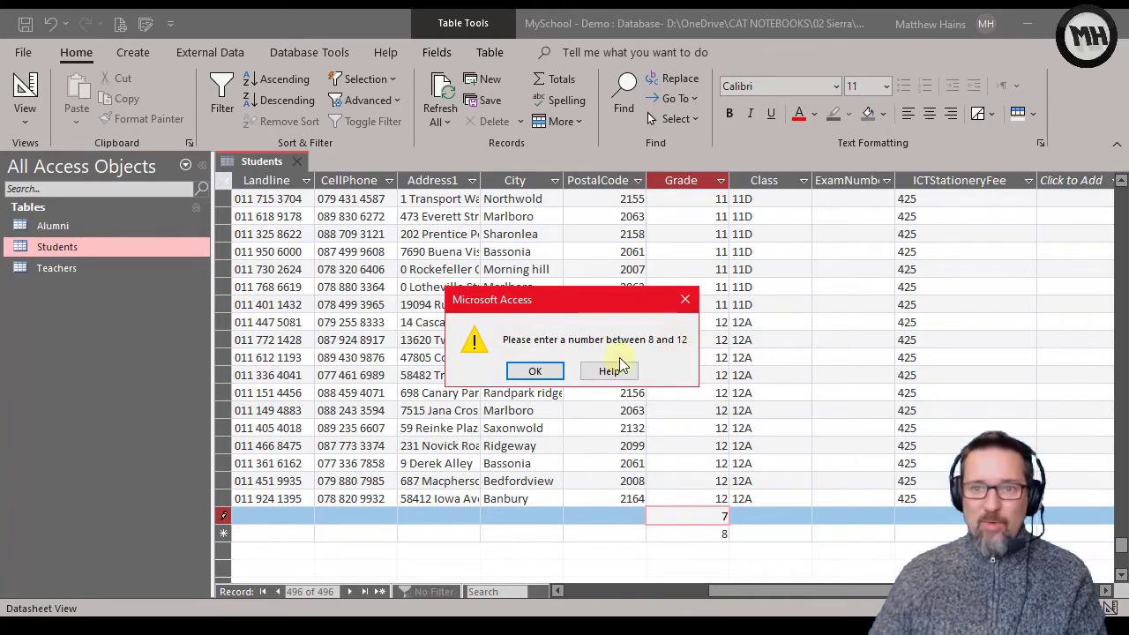
pyautogui.click(533, 371)
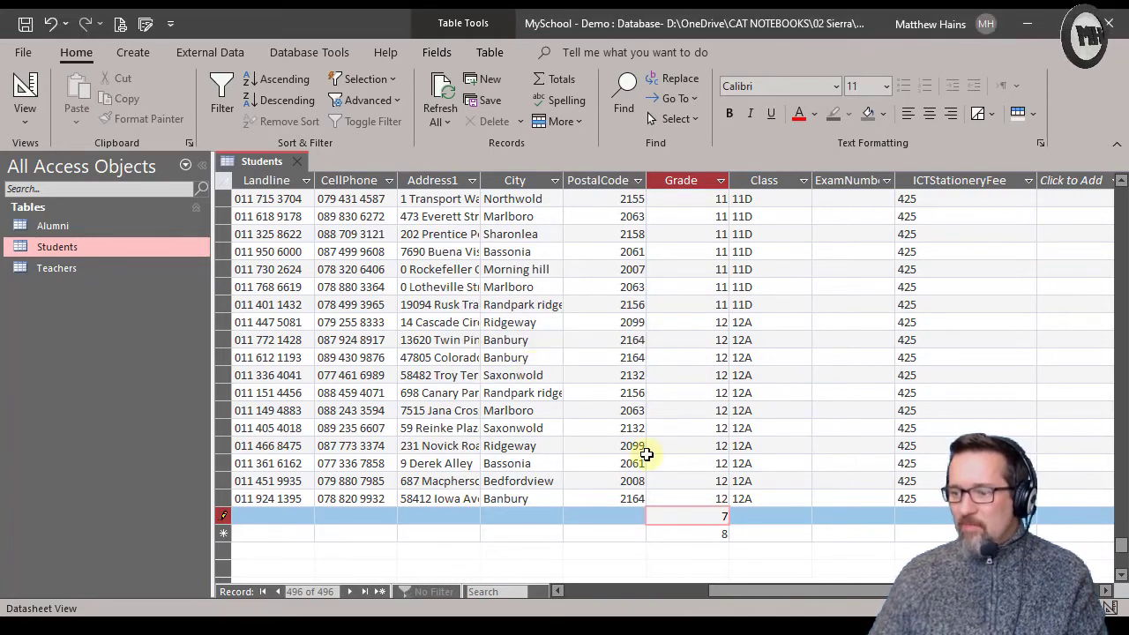
# Discard the unsaved new record and return the Students table to Design view.
pyautogui.hotkey('ctrl', 'z')
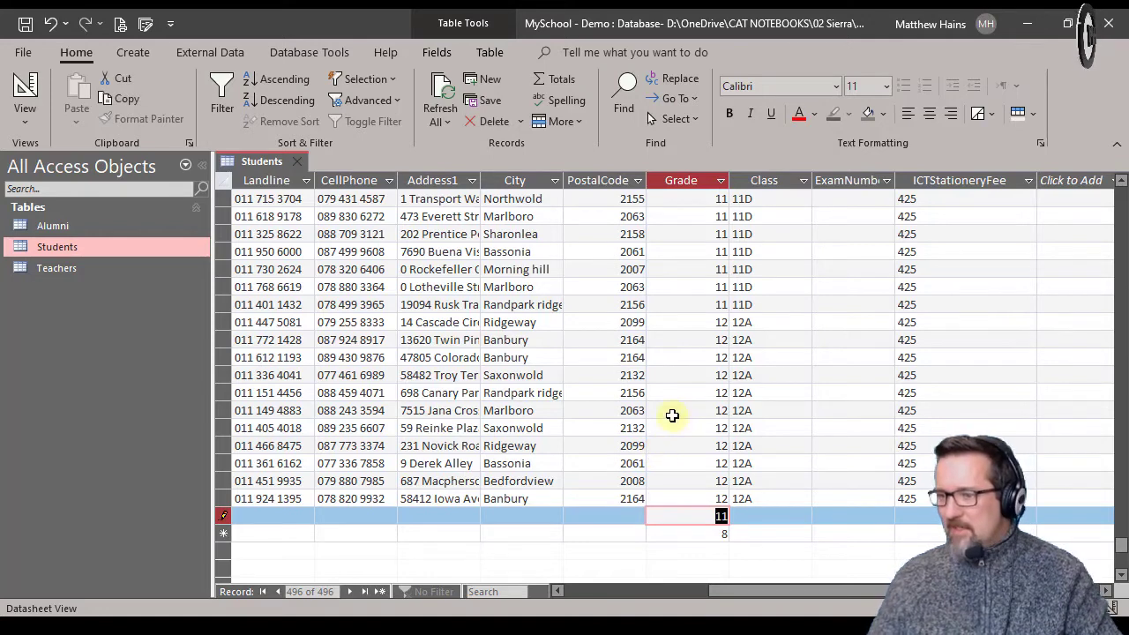
pyautogui.press('Escape')
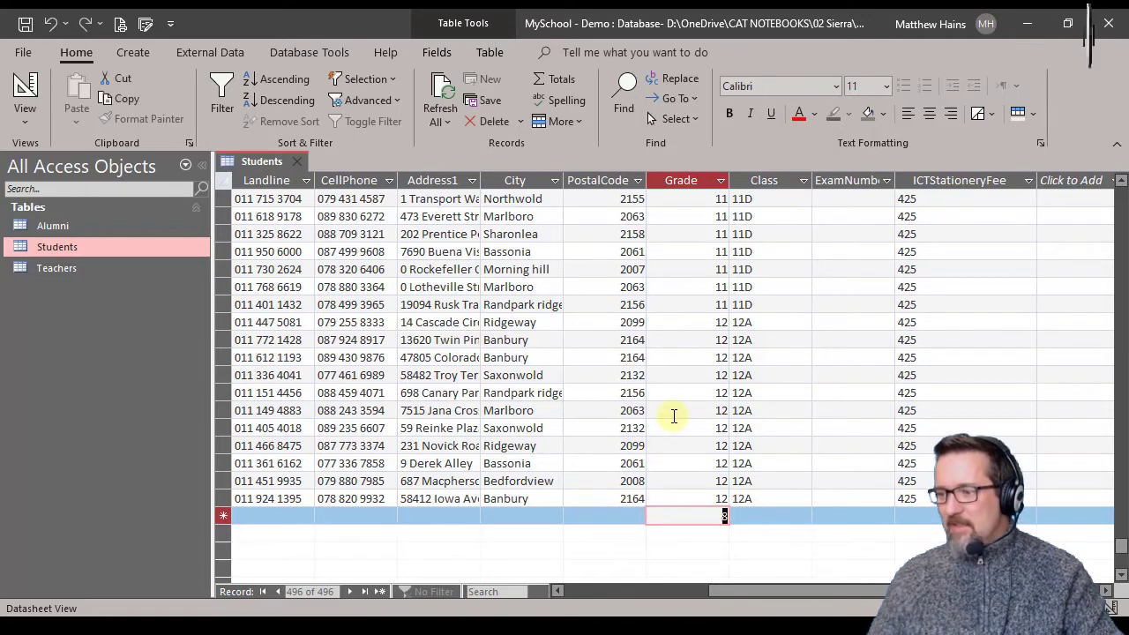
pyautogui.click(26, 84)
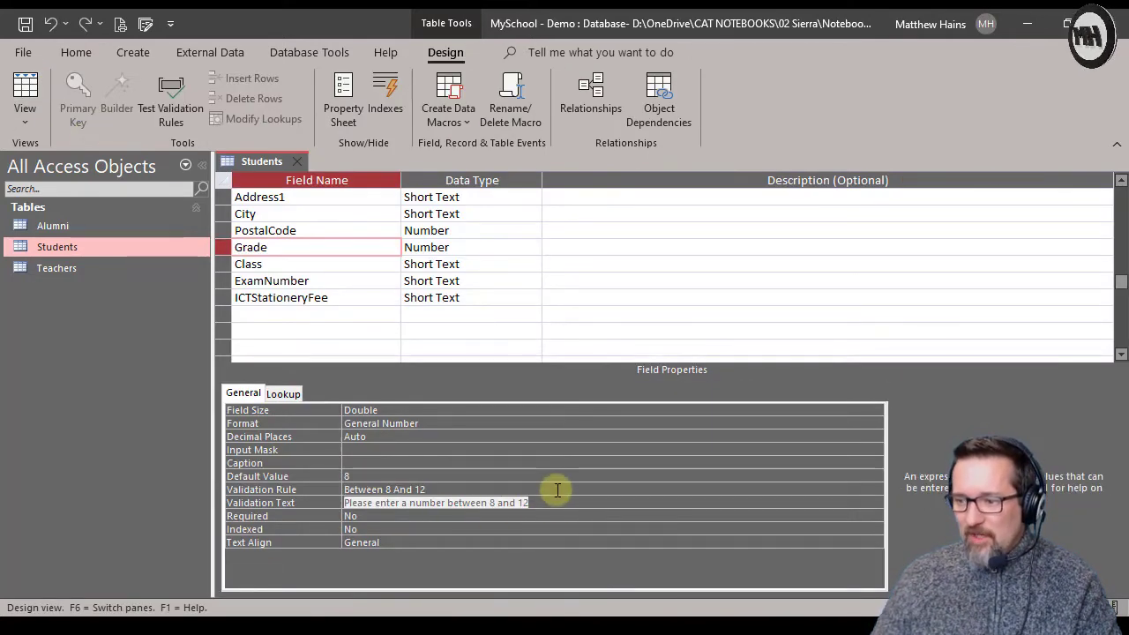